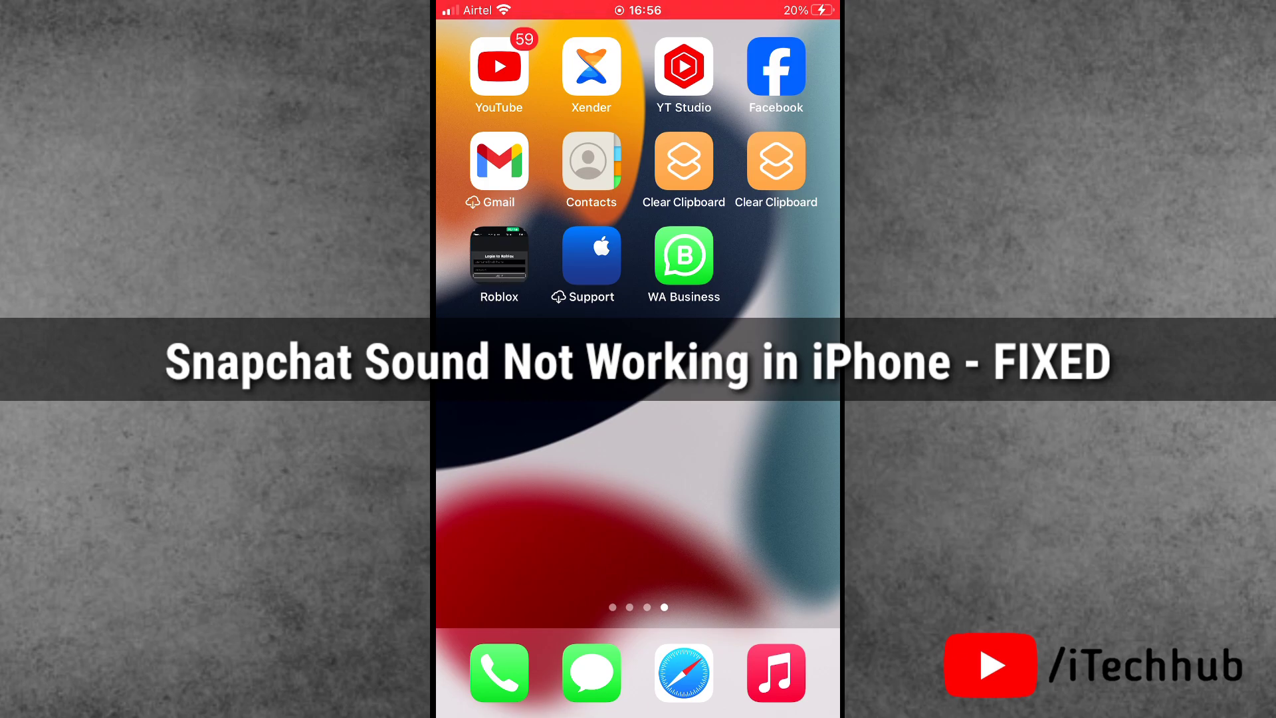
- Take the iPhone off silent with Volume Up and swipe left to the App Library
{"action": "mouse_move", "coordinate": [779, 478]}
{"action": "left_mouse_down"}
{"action": "mouse_move", "coordinate": [499, 478]}
{"action": "mouse_move", "coordinate": [778, 478]}
{"action": "left_mouse_up"}
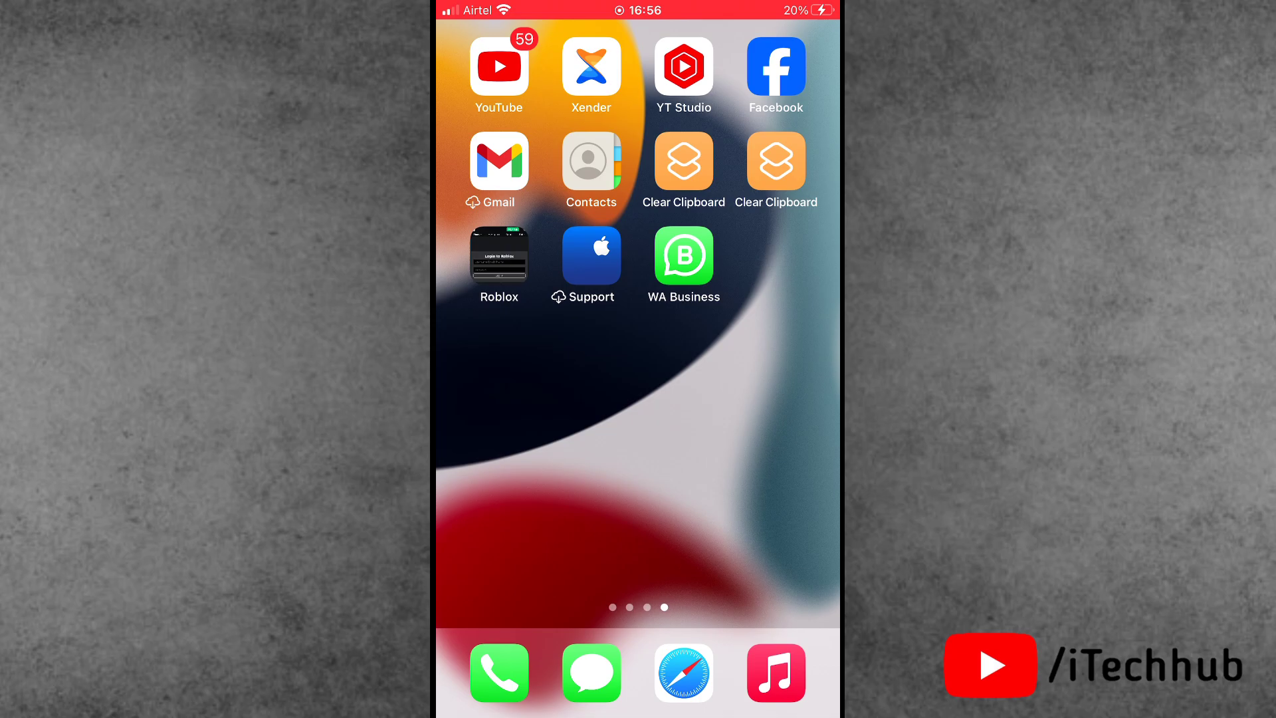
{"action": "mouse_move", "coordinate": [758, 400]}
{"action": "left_mouse_down"}
{"action": "mouse_move", "coordinate": [518, 399]}
{"action": "mouse_move", "coordinate": [758, 399]}
{"action": "left_mouse_up"}
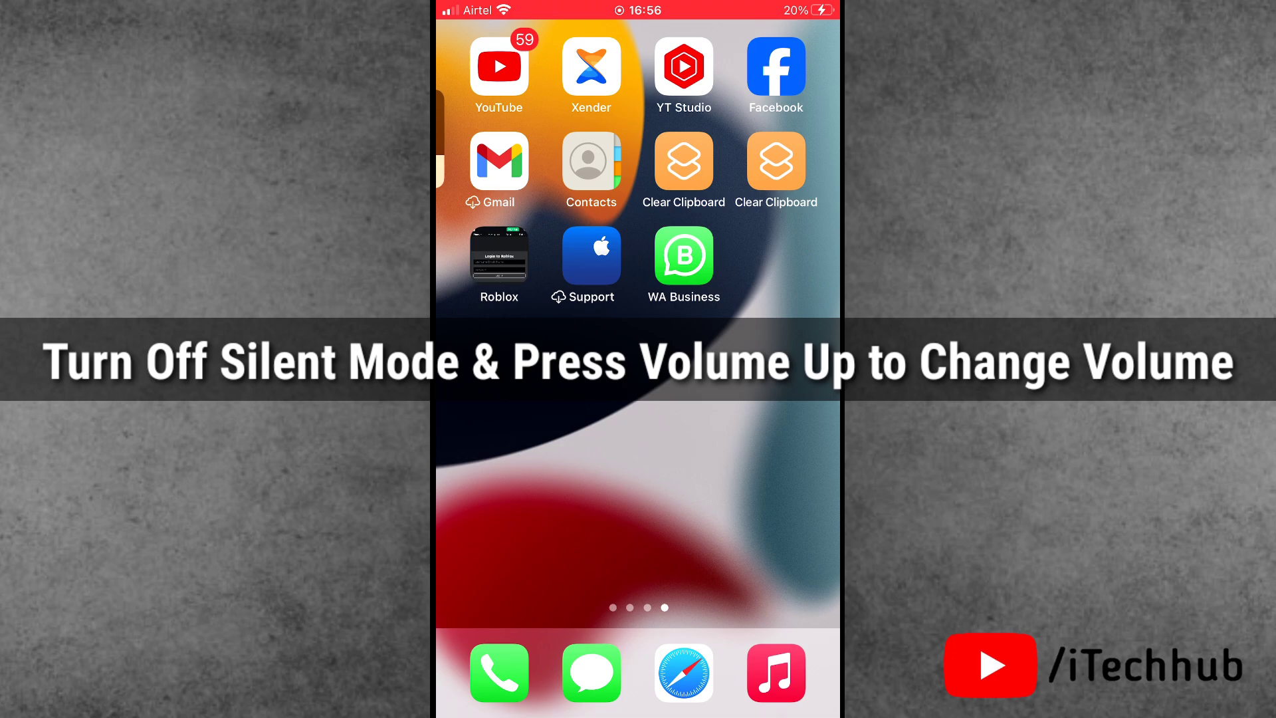
{"action": "key", "text": "XF86AudioRaiseVolume"}
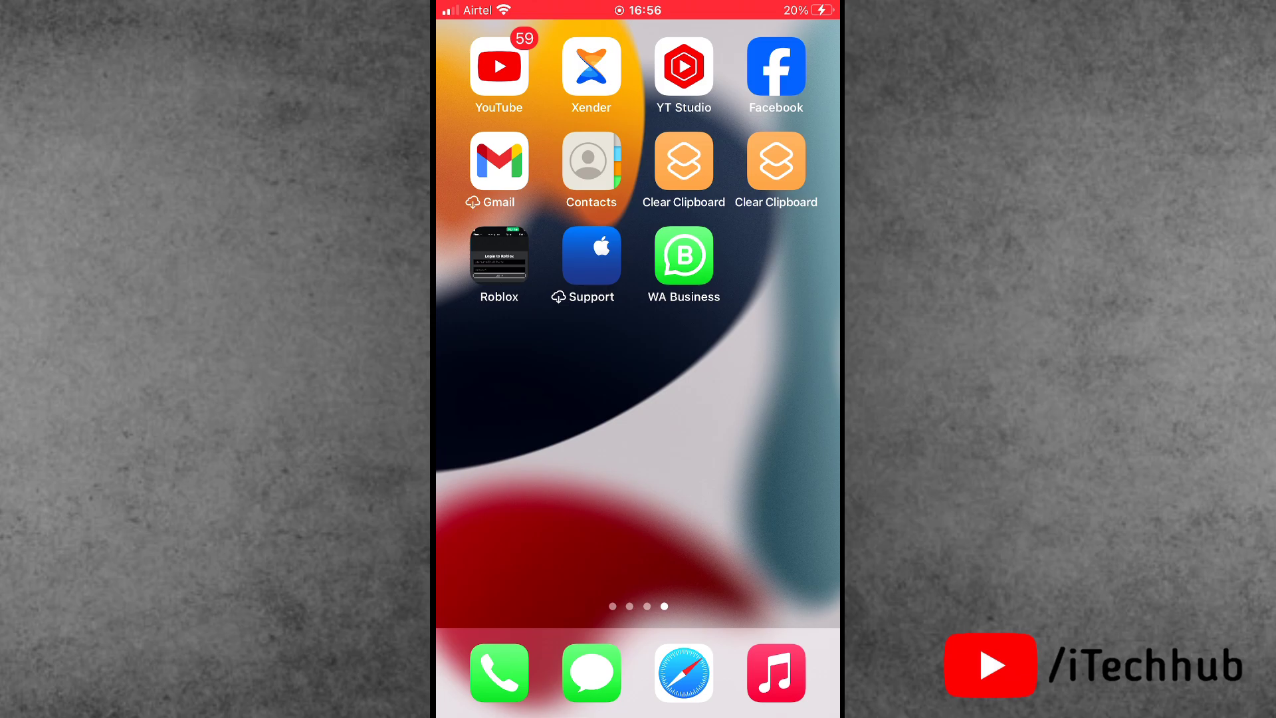
{"action": "left_click_drag", "start_coordinate": [757, 400], "coordinate": [498, 399]}
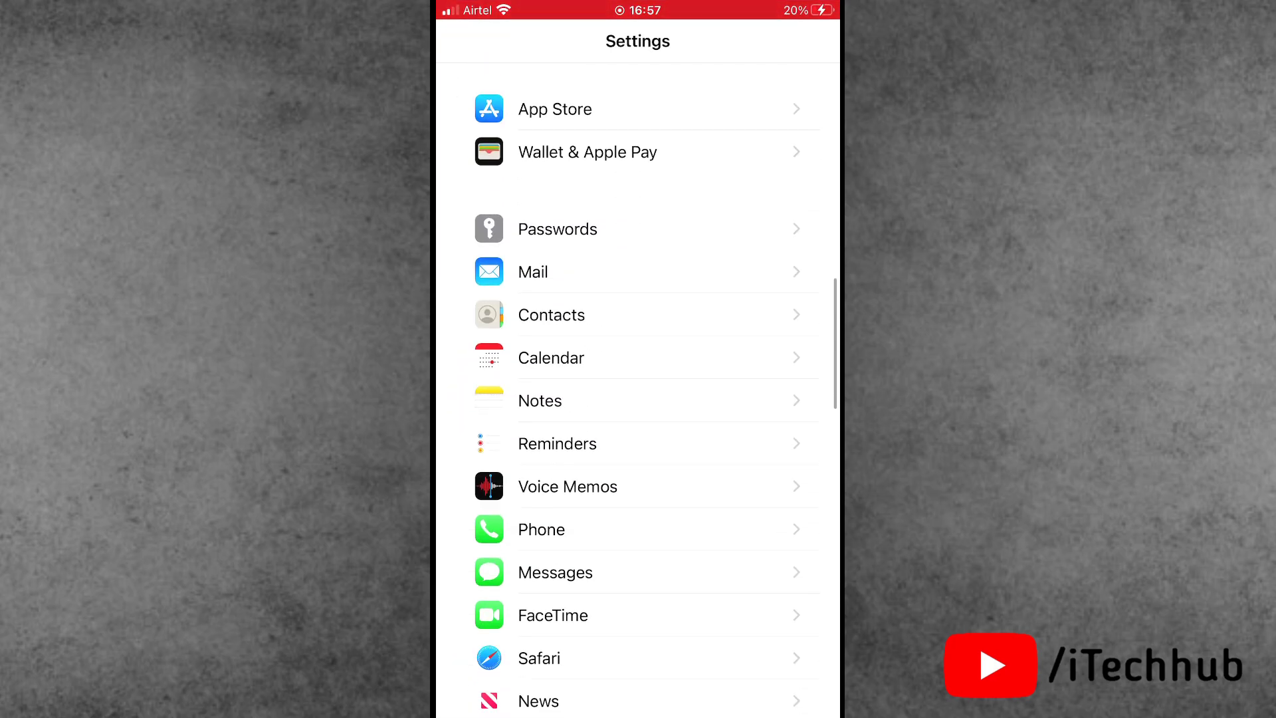
{"action": "scroll", "coordinate": [638, 398], "scroll_direction": "down", "scroll_amount": 5}
{"action": "scroll", "coordinate": [638, 399], "scroll_direction": "down", "scroll_amount": 5}
{"action": "scroll", "coordinate": [638, 398], "scroll_direction": "down", "scroll_amount": 5}
{"action": "scroll", "coordinate": [638, 399], "scroll_direction": "down", "scroll_amount": 3}
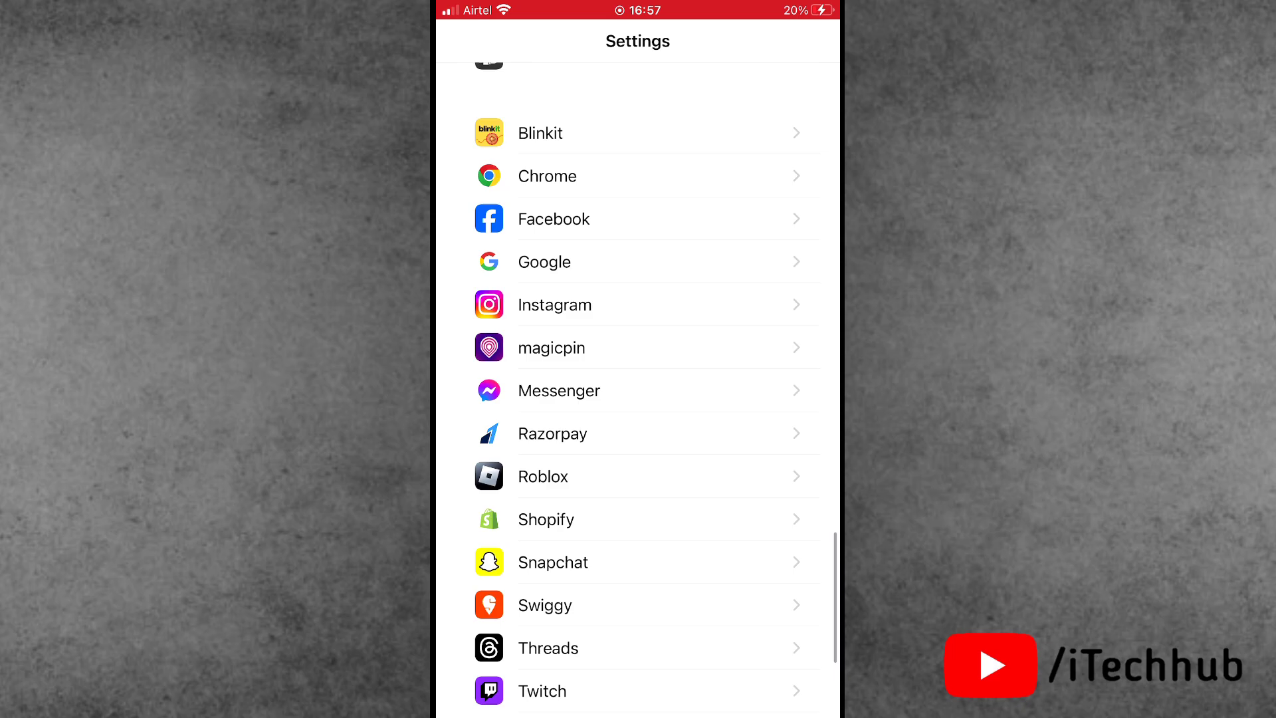
- On Snapchat's Settings page, turn Microphone access off and back on
{"action": "left_click", "coordinate": [568, 481]}
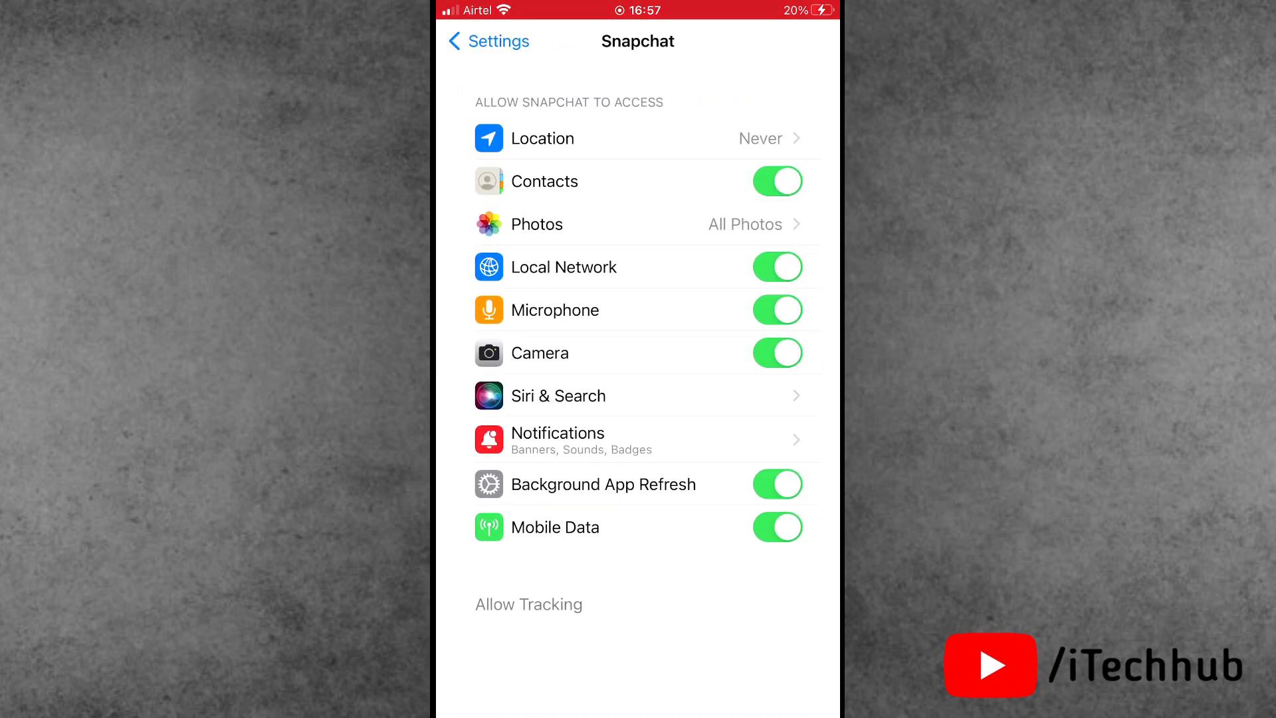
{"action": "left_click", "coordinate": [779, 310]}
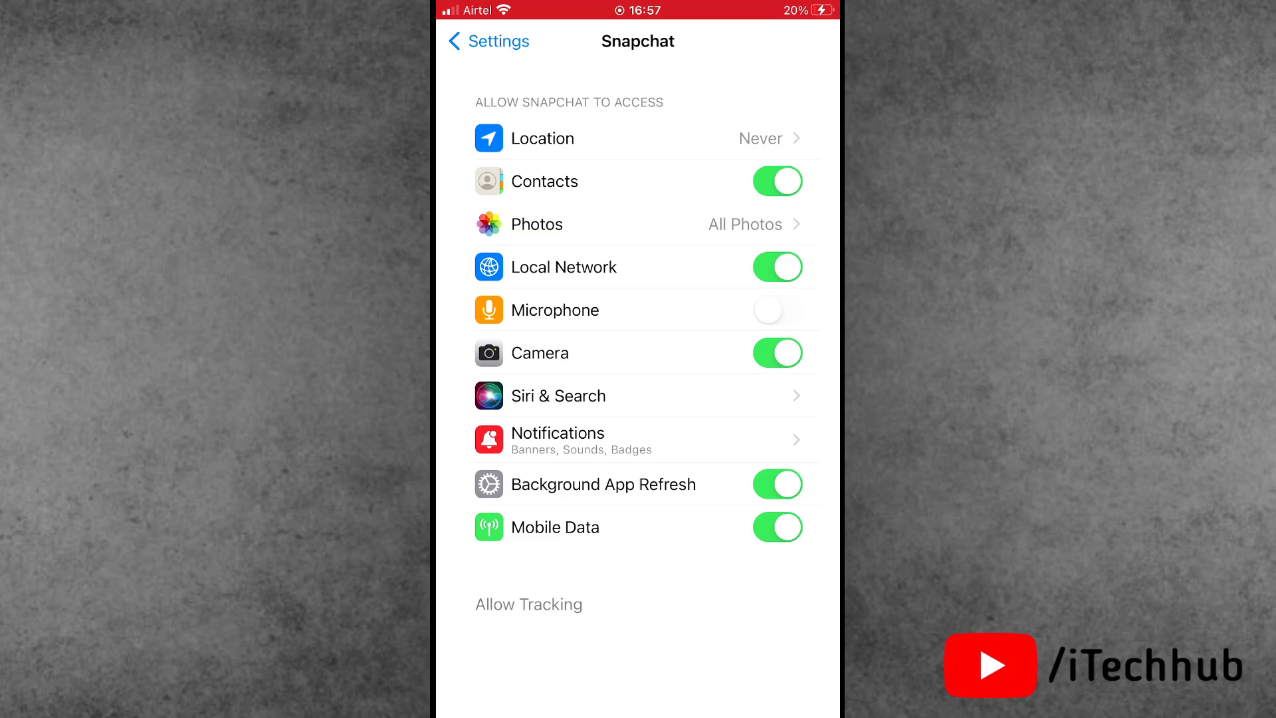
{"action": "left_click", "coordinate": [779, 310]}
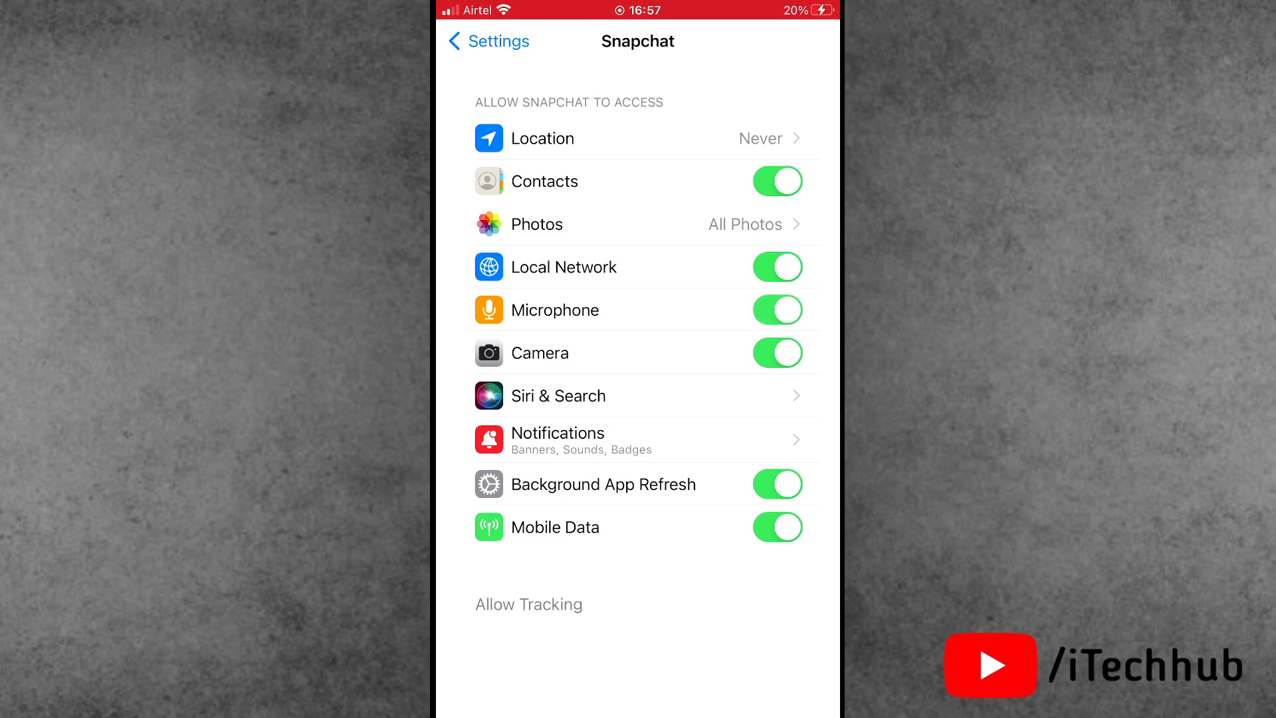
- Leave Settings and swipe over to the App Library
{"action": "left_click_drag", "start_coordinate": [639, 710], "coordinate": [638, 399]}
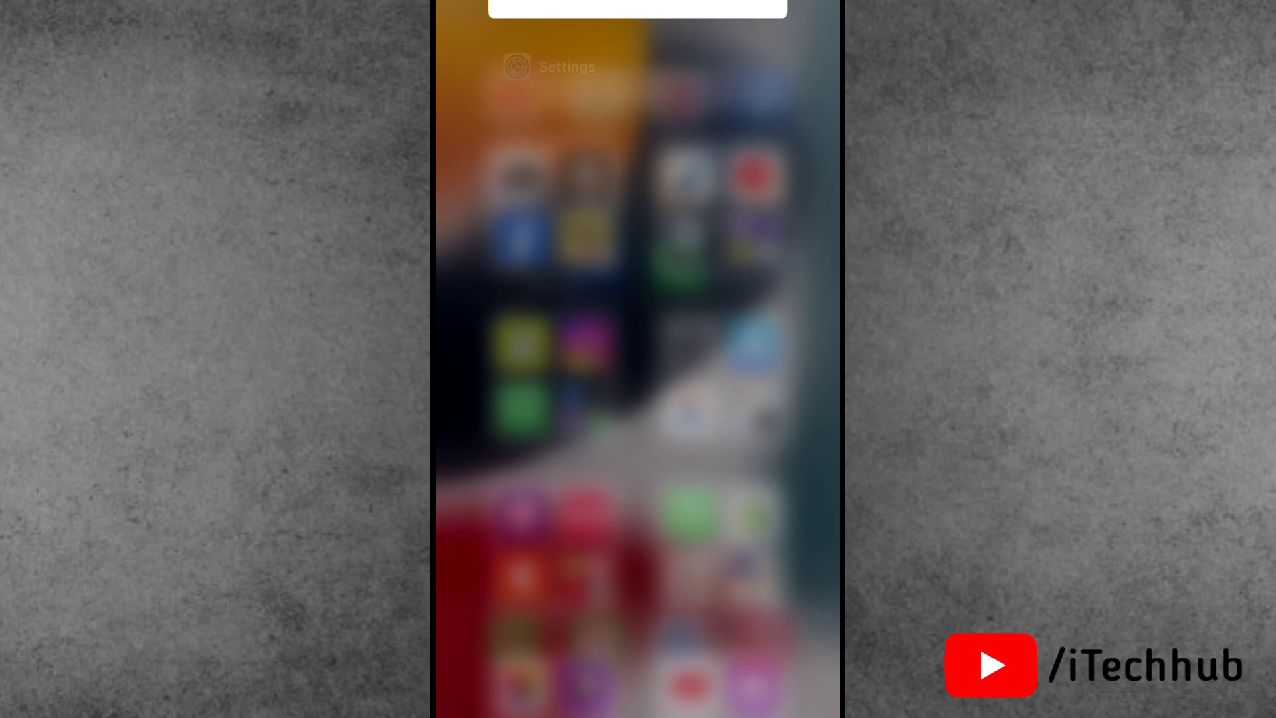
{"action": "left_click_drag", "start_coordinate": [498, 399], "coordinate": [797, 398]}
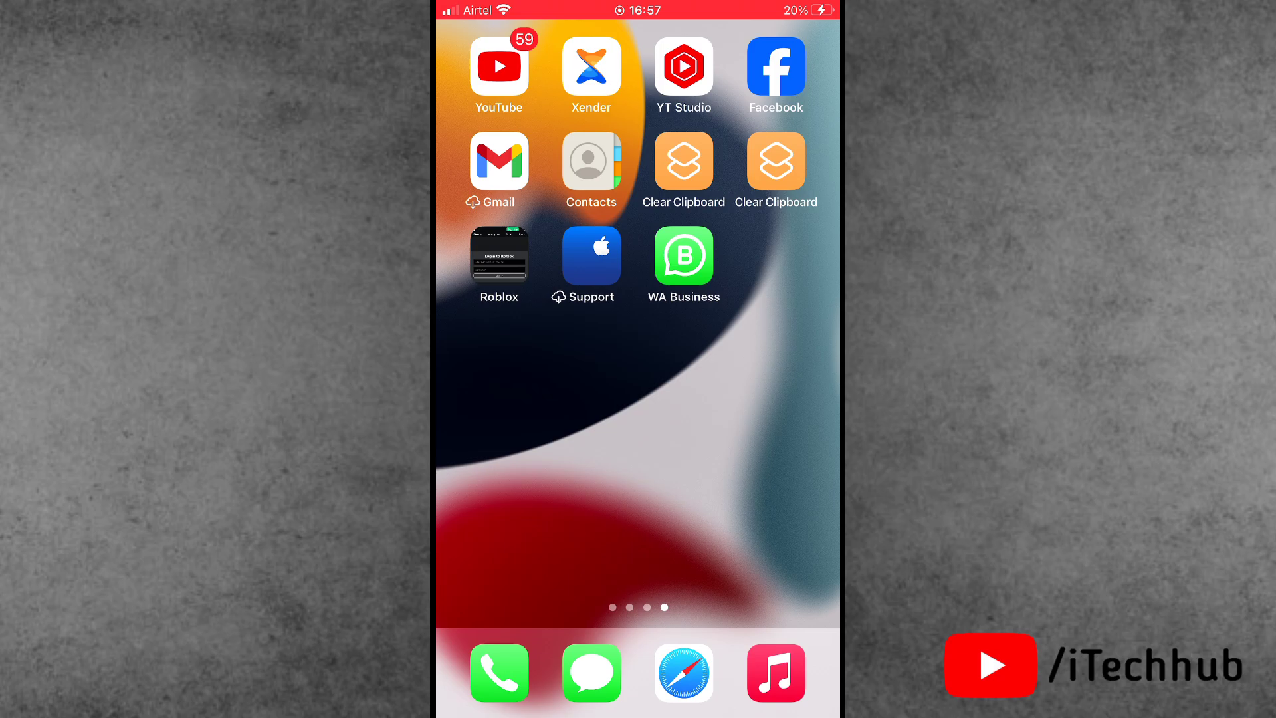
{"action": "left_click_drag", "start_coordinate": [777, 399], "coordinate": [479, 399]}
- Delete the Snapchat app and its data, then return to the home screen
{"action": "left_click", "coordinate": [510, 344]}
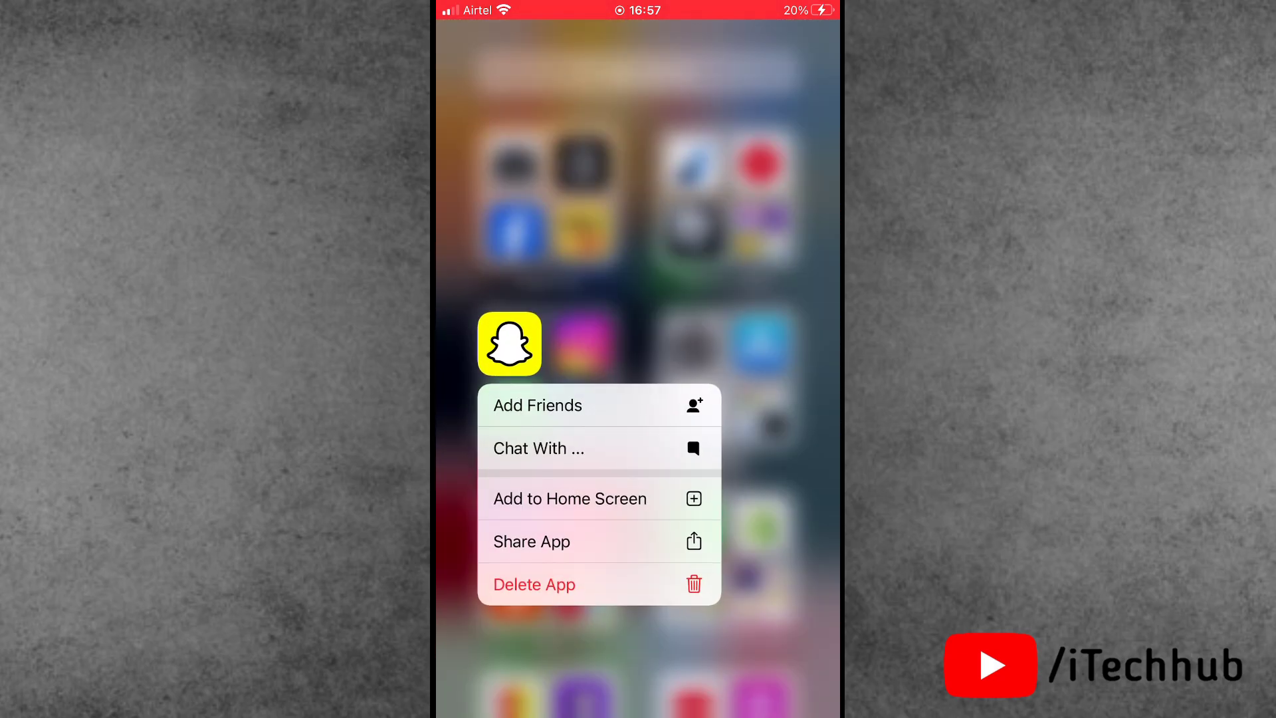
{"action": "left_click", "coordinate": [534, 584]}
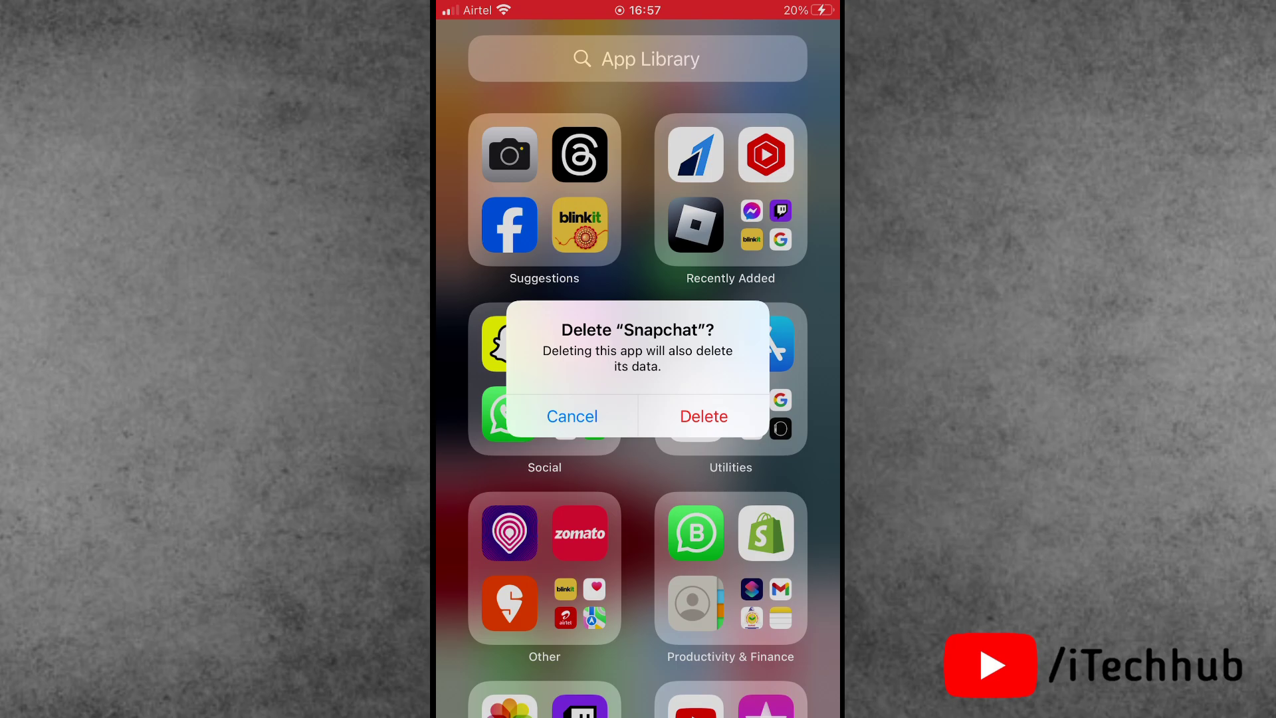
{"action": "left_click", "coordinate": [704, 416]}
{"action": "left_click_drag", "start_coordinate": [479, 400], "coordinate": [777, 399]}
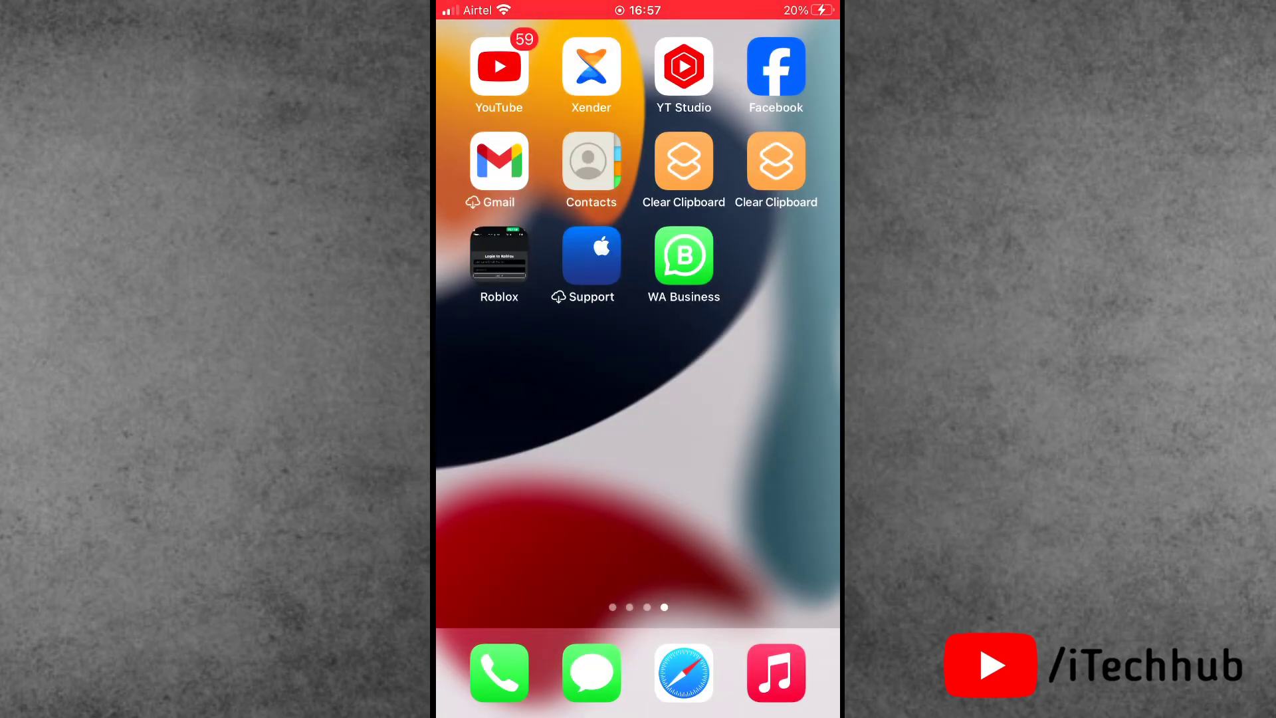
{"action": "mouse_move", "coordinate": [499, 399]}
{"action": "left_mouse_down"}
{"action": "mouse_move", "coordinate": [778, 399]}
{"action": "mouse_move", "coordinate": [498, 399]}
{"action": "left_mouse_up"}
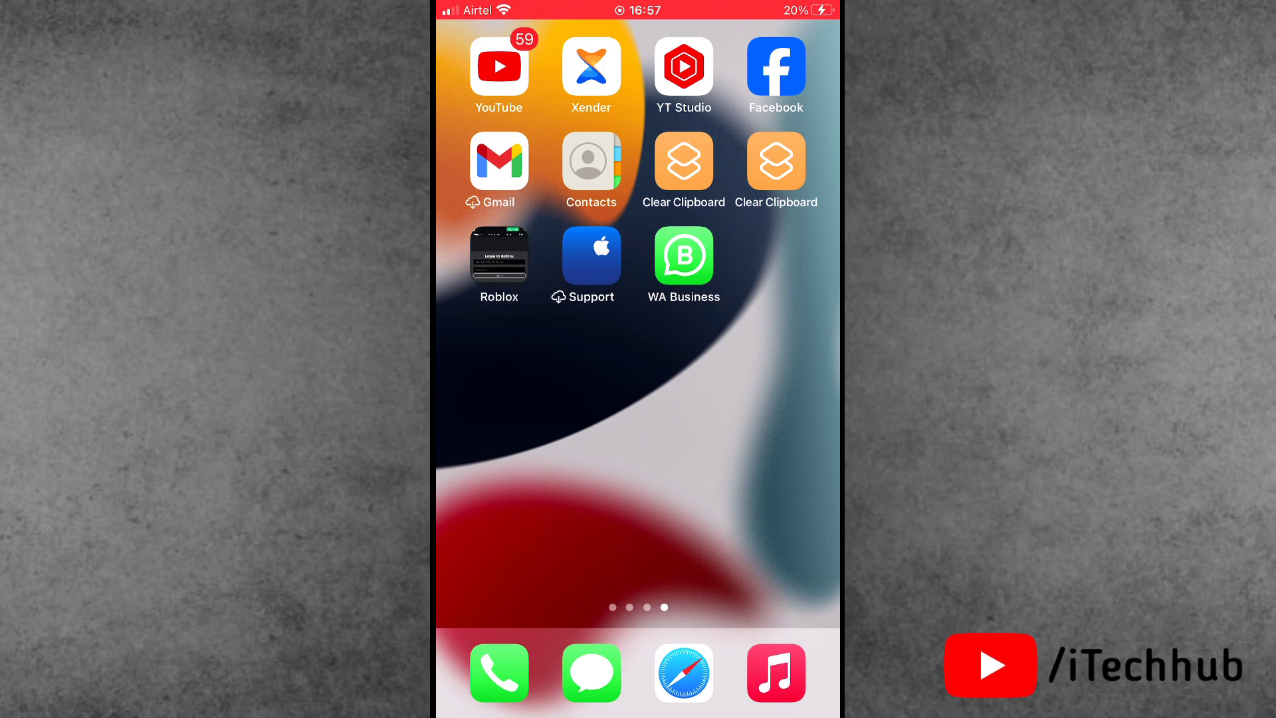